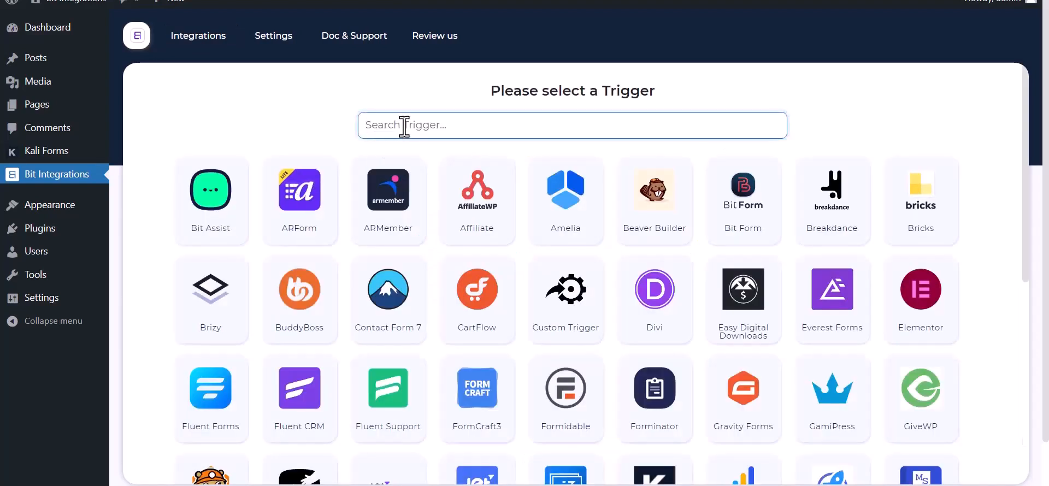
Choose Kali Forms as the trigger, then copy its webhook URL and start fetching the form response
type("ka")
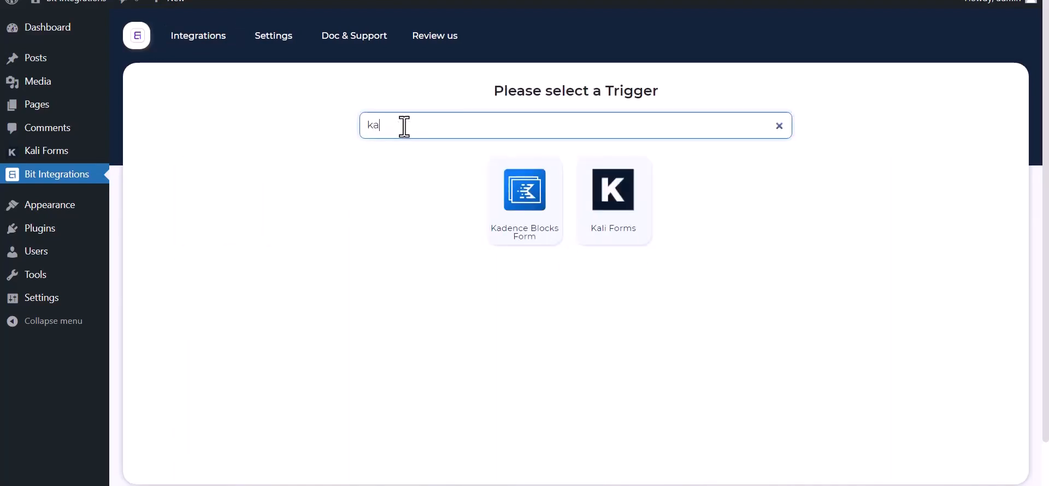
left_click(621, 225)
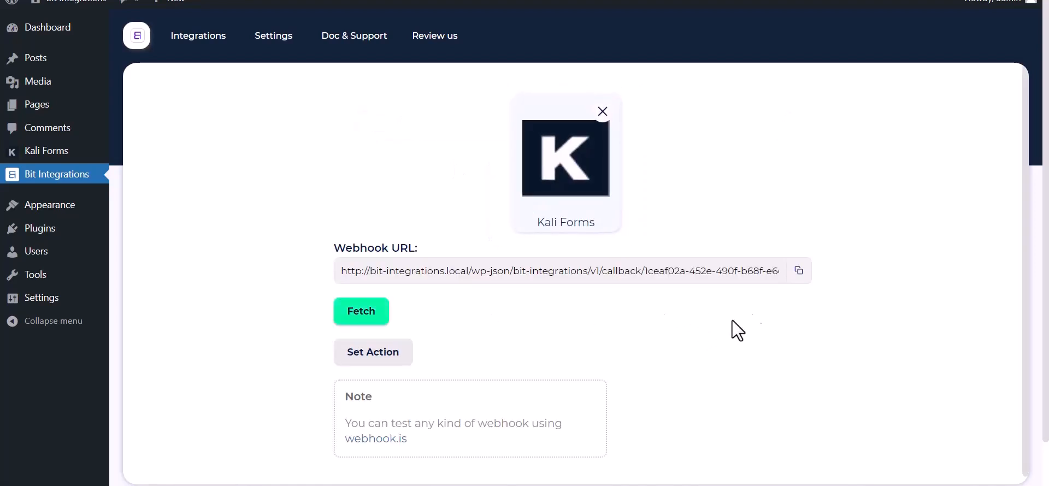
left_click(799, 271)
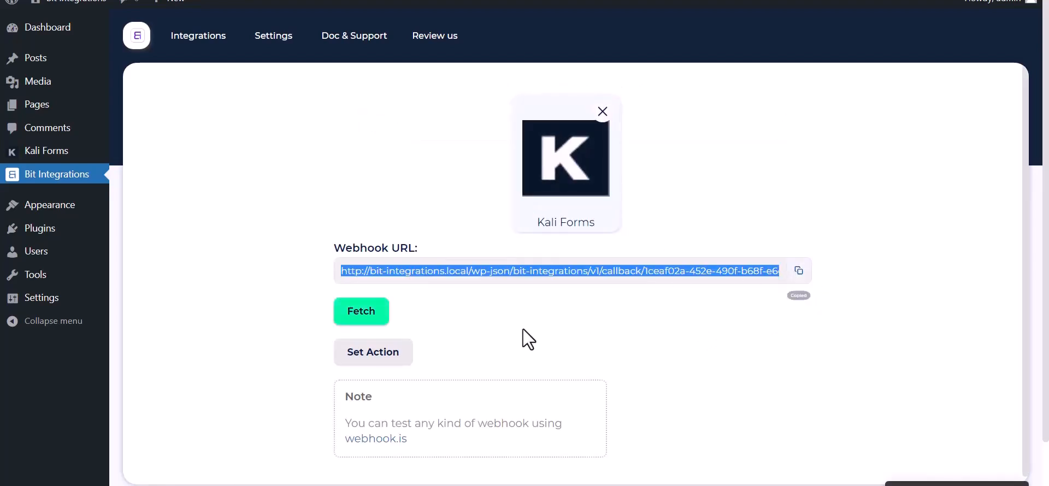
left_click(348, 317)
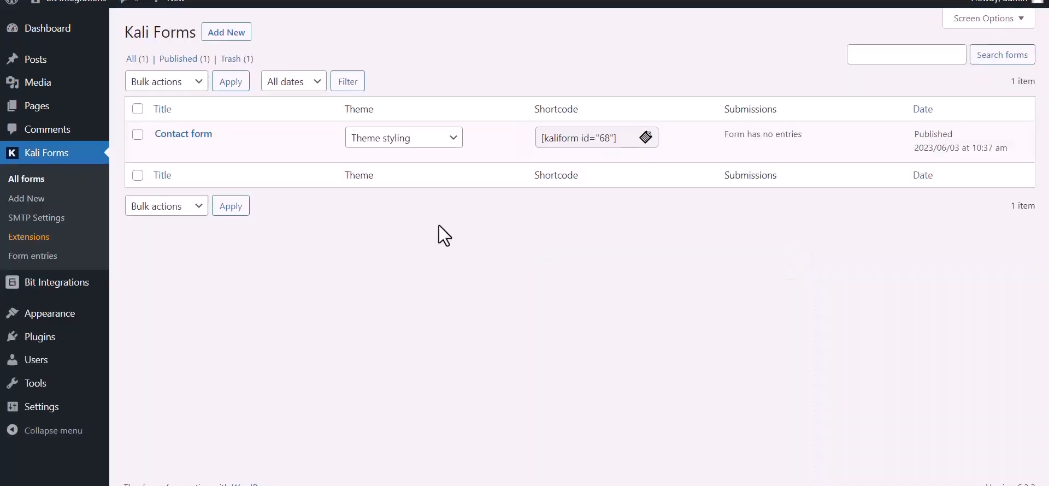
Open the existing Contact form in Kali Forms for editing and go to its Web Hooks settings
mouse_move(171, 159)
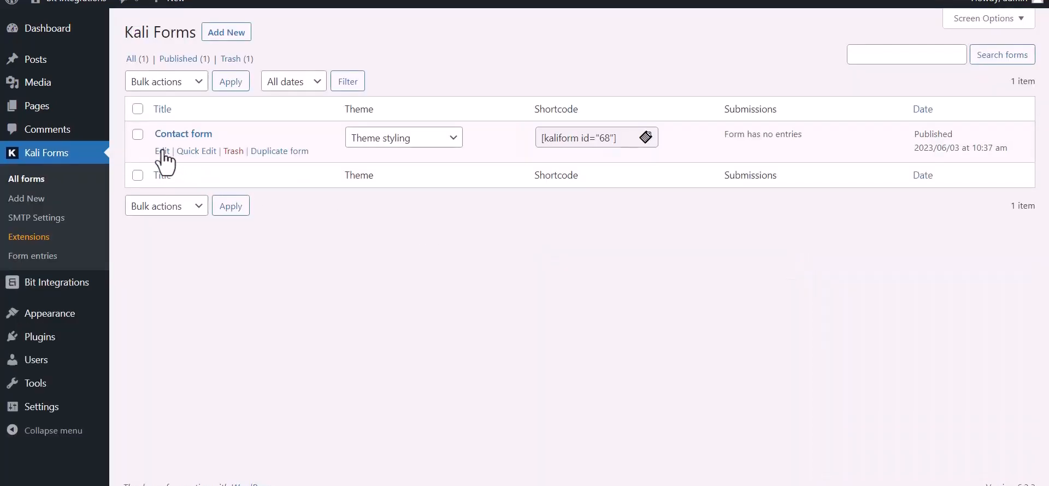
left_click(162, 151)
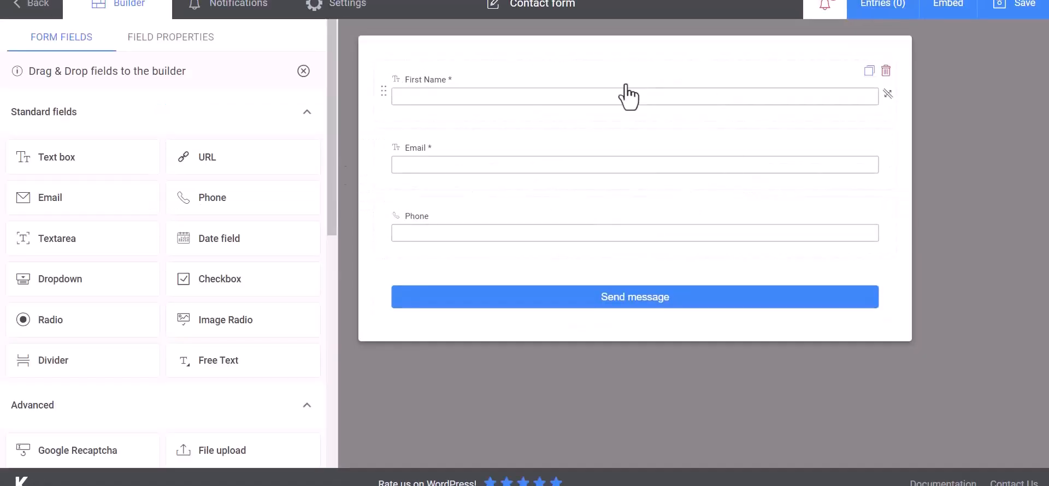
left_click(355, 12)
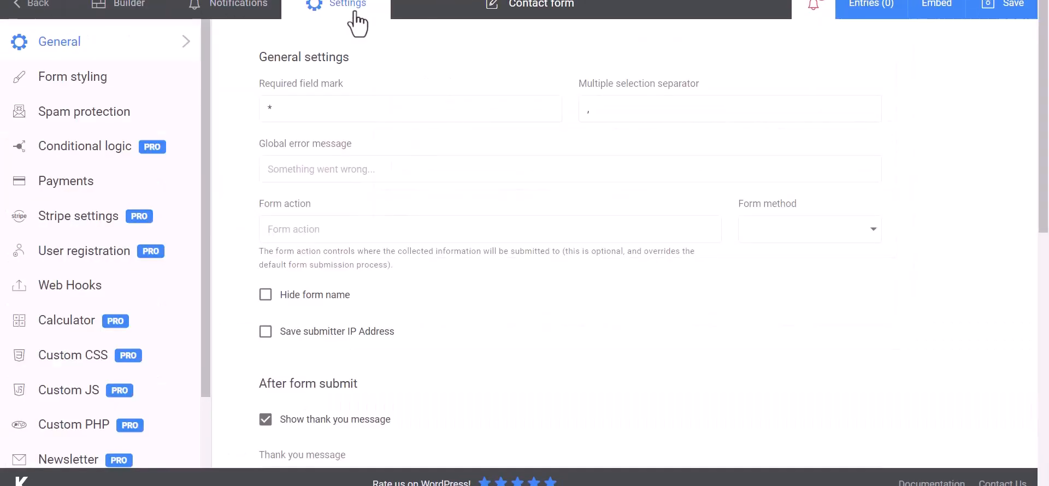
left_click(45, 289)
Create a webhook named Bit Integrations and paste the copied webhook URL as its payload URL
left_click(330, 109)
type("Bit Integrat")
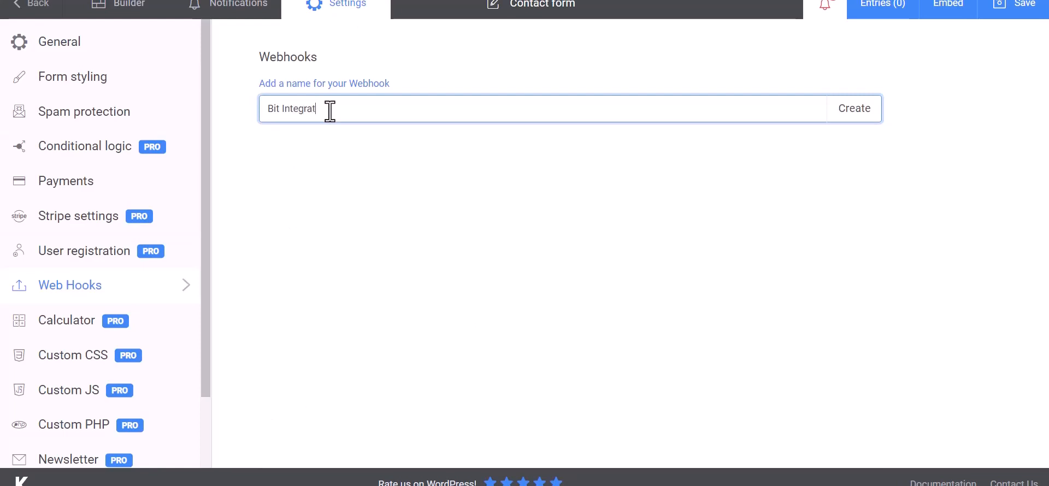
type("ions")
left_click(856, 116)
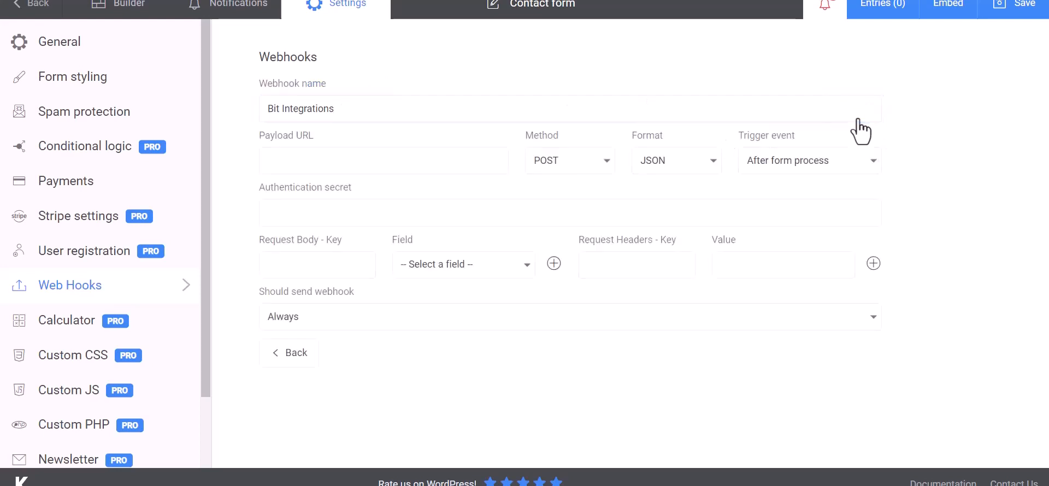
left_click(330, 160)
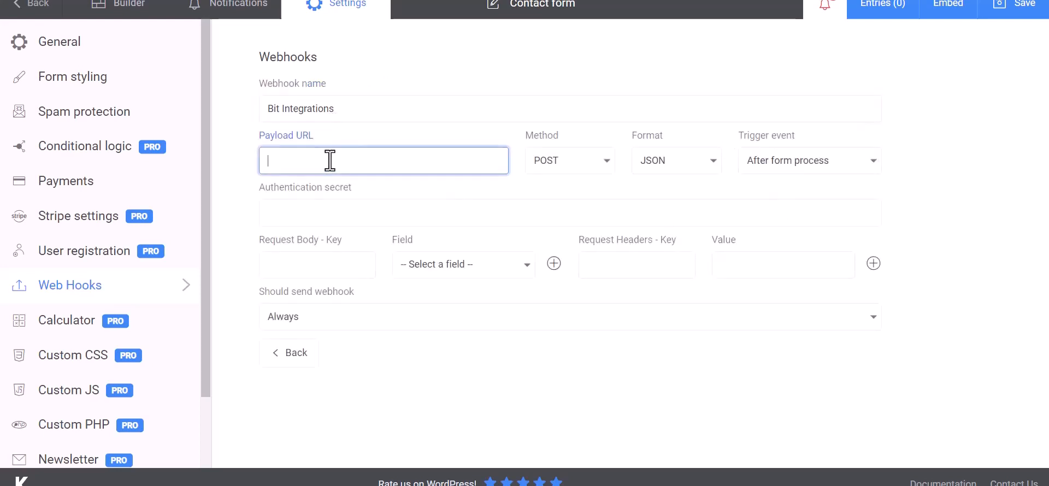
key("ctrl+v")
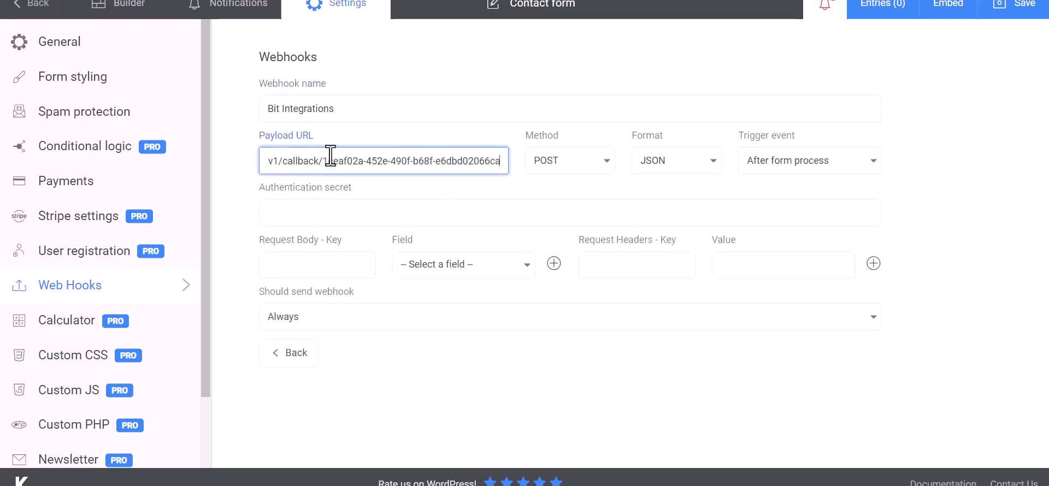
Add the request body keys Name and Email, mapped to the First Name and Email form fields
left_click(330, 266)
left_click(415, 268)
left_click(438, 292)
left_click(350, 268)
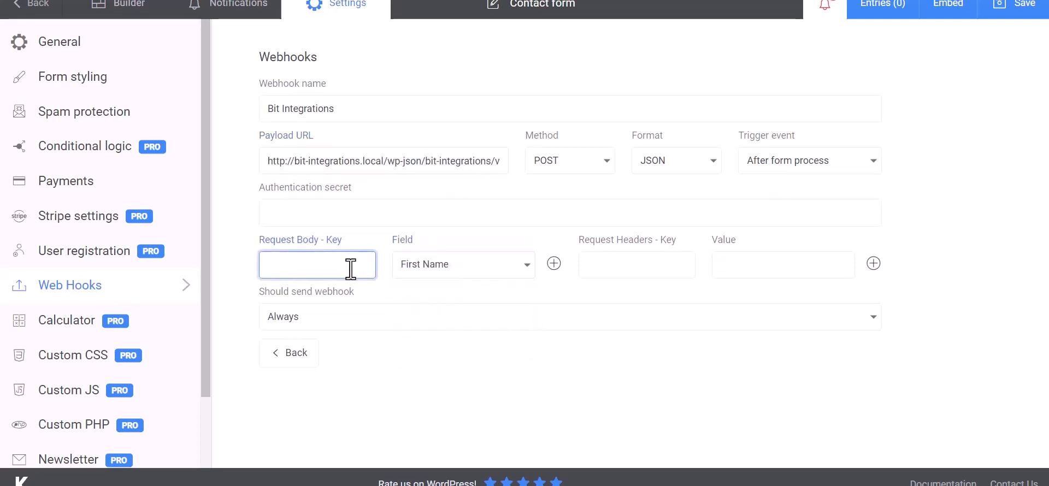
left_click(554, 263)
left_click(465, 300)
left_click(420, 351)
left_click(352, 302)
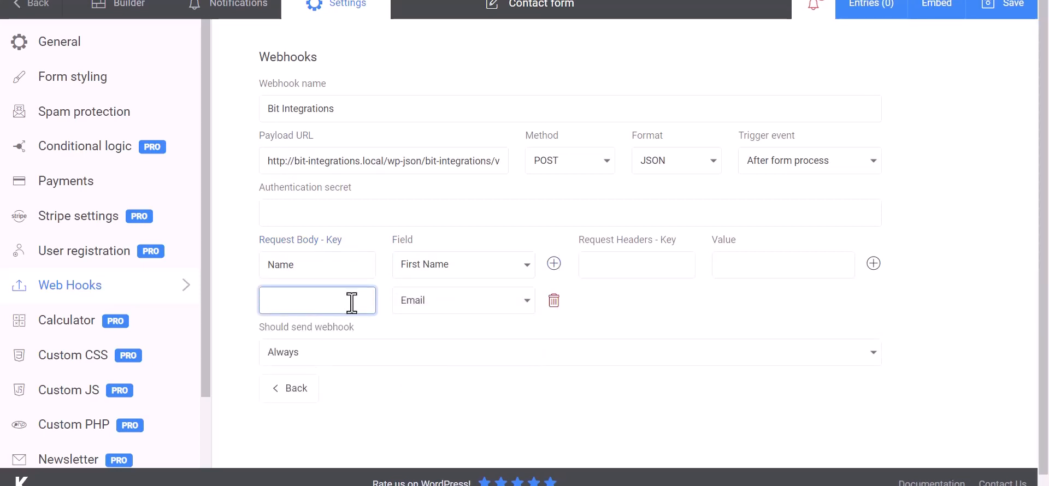
Add the request body key Phone mapped to the Phone form field and save the Contact form
left_click(554, 263)
left_click(467, 338)
left_click(432, 410)
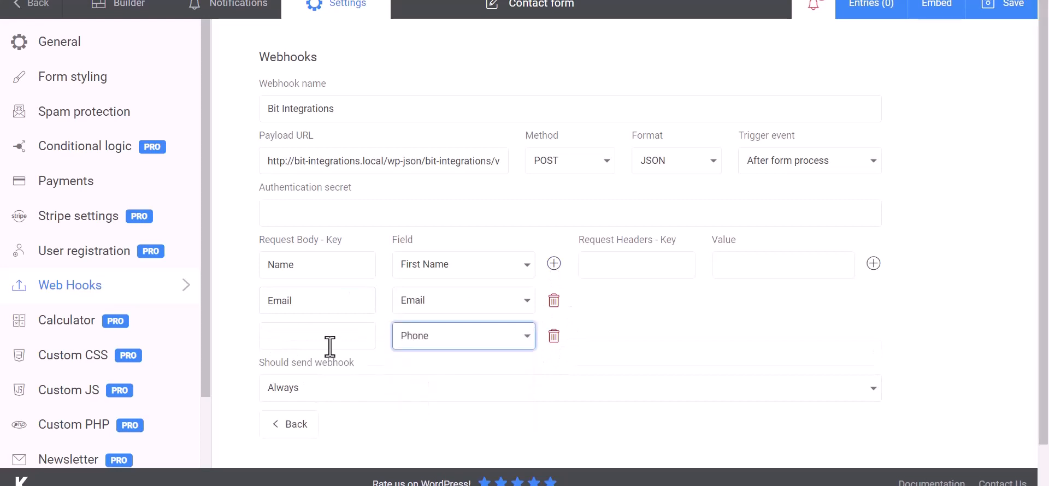
left_click(330, 344)
type("Phon")
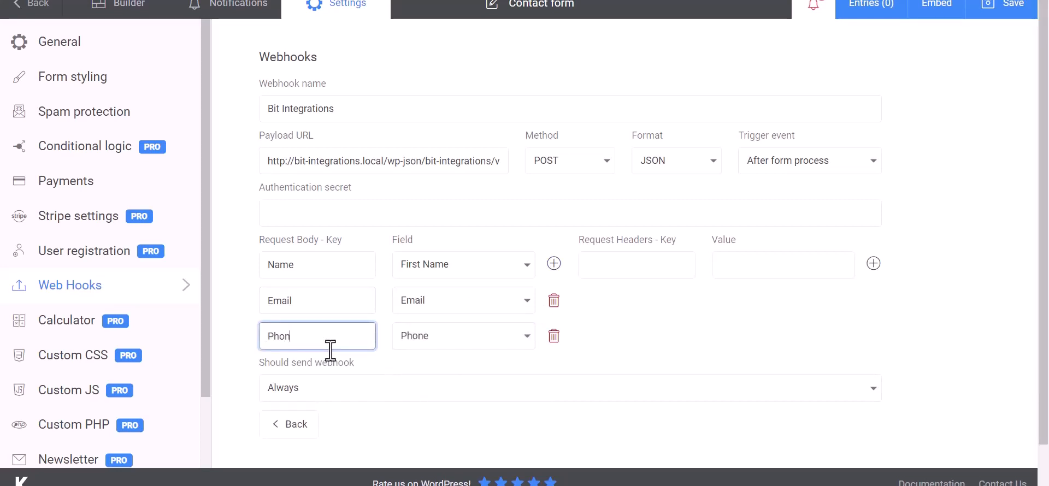
type("e")
left_click(699, 313)
scroll(660, 312, "down", 1)
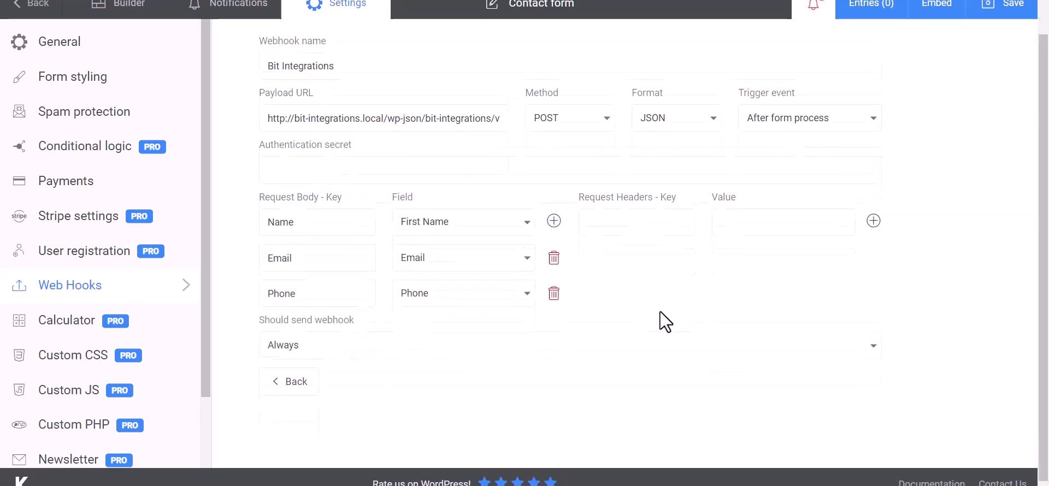
left_click(1010, 20)
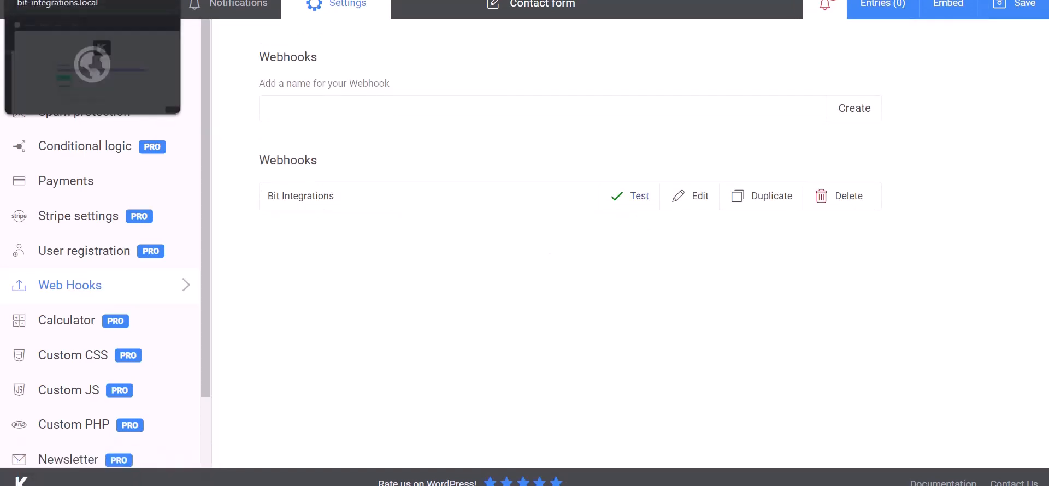
Return to the Bit Integrations trigger page, review the fetched response and set Zoho Desk as the action
left_click(71, 1)
scroll(530, 398, "down", 10)
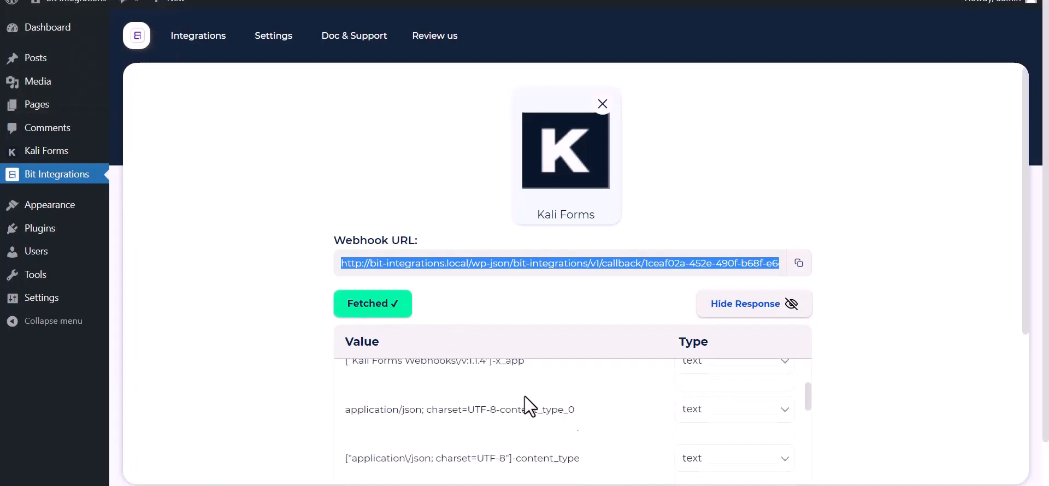
scroll(459, 441, "down", 3)
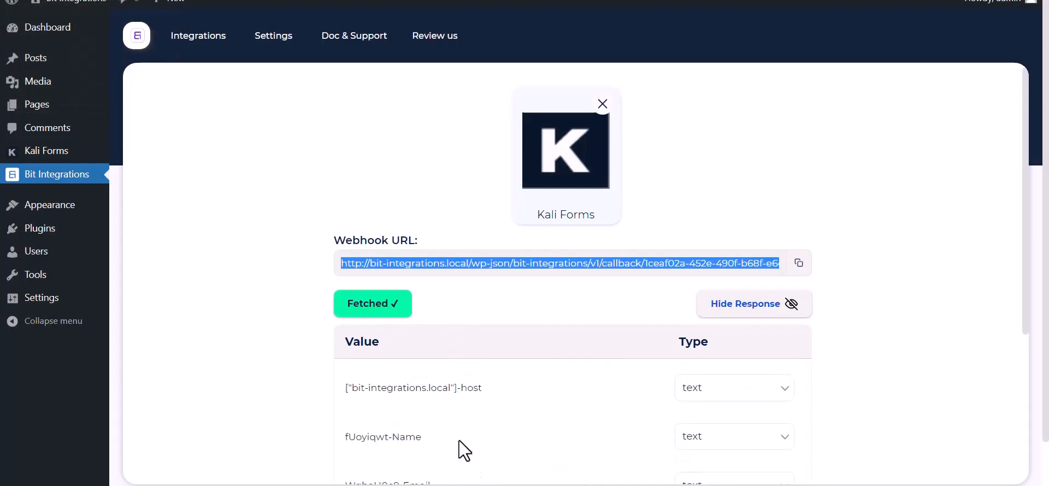
scroll(251, 355, "down", 5)
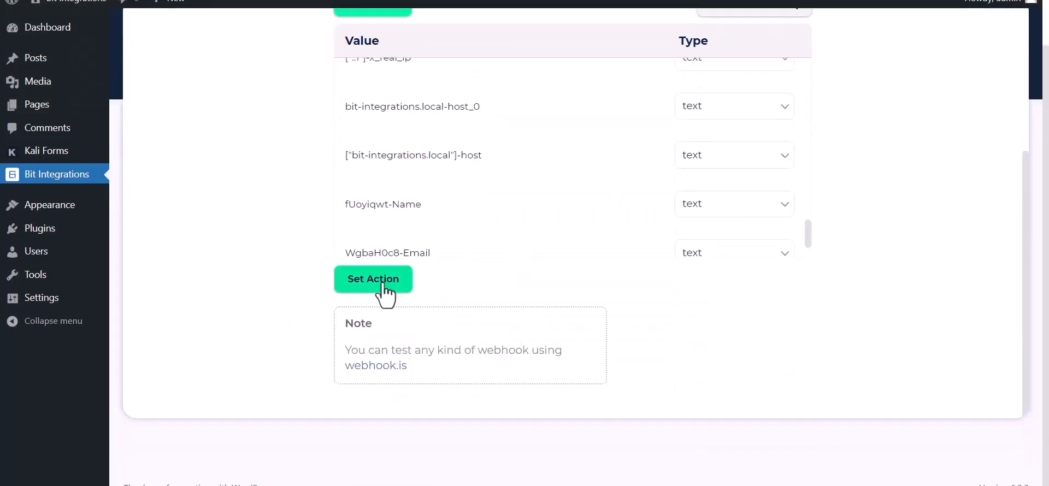
left_click(386, 287)
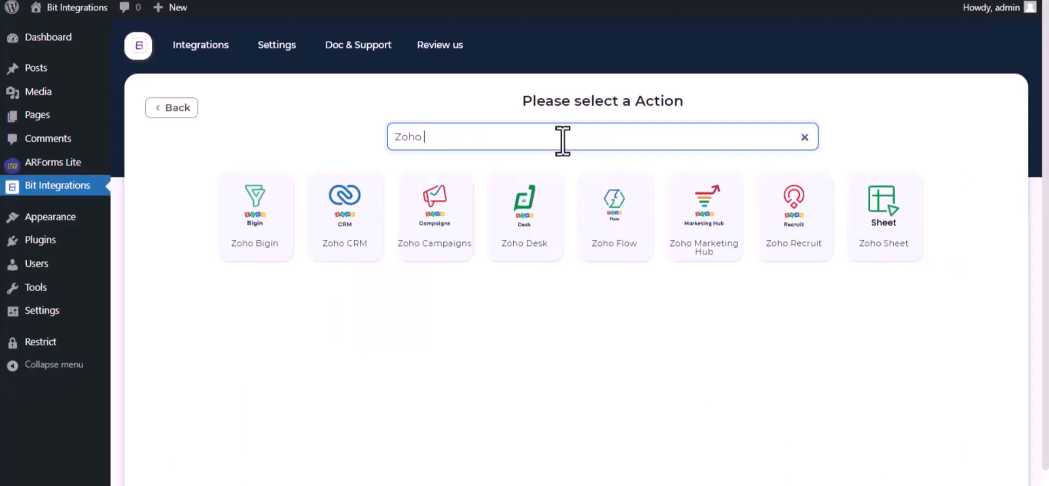
type("Des")
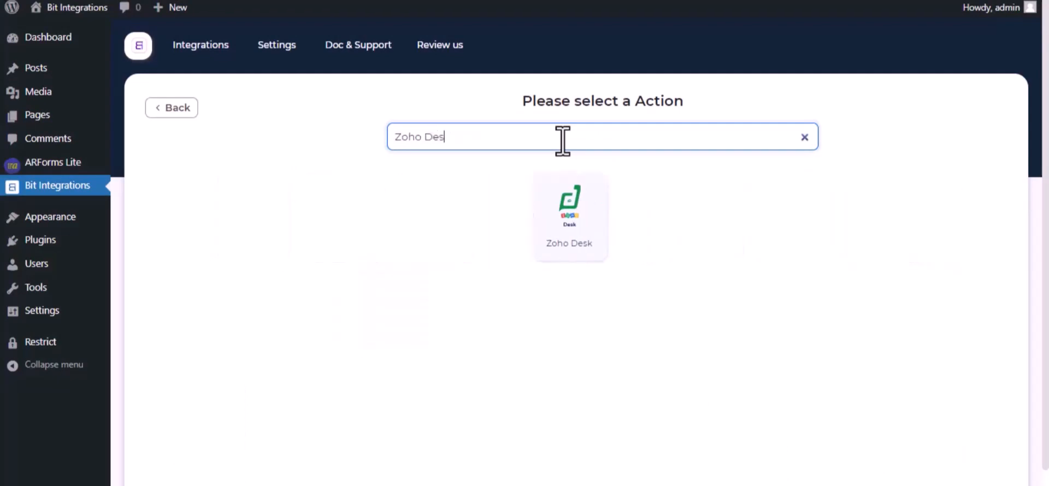
type("k")
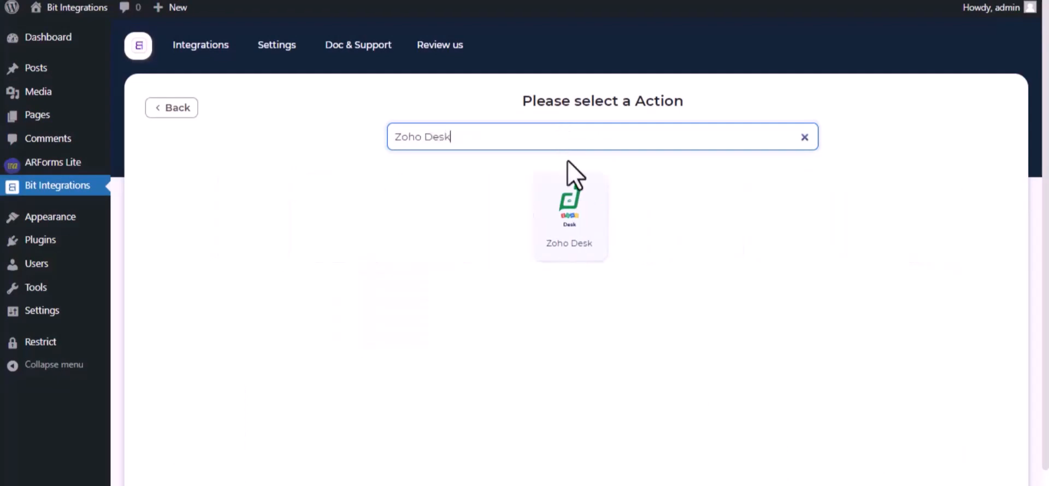
left_click(569, 219)
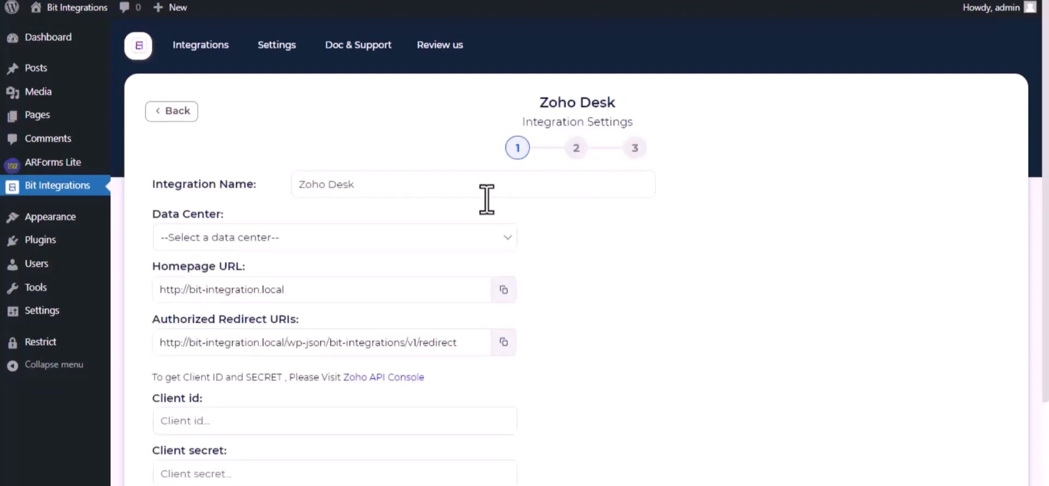
Set the data center of the Zoho Desk integration to zoho.com
left_click(363, 186)
left_click_drag(363, 186, 300, 186)
left_click(369, 184)
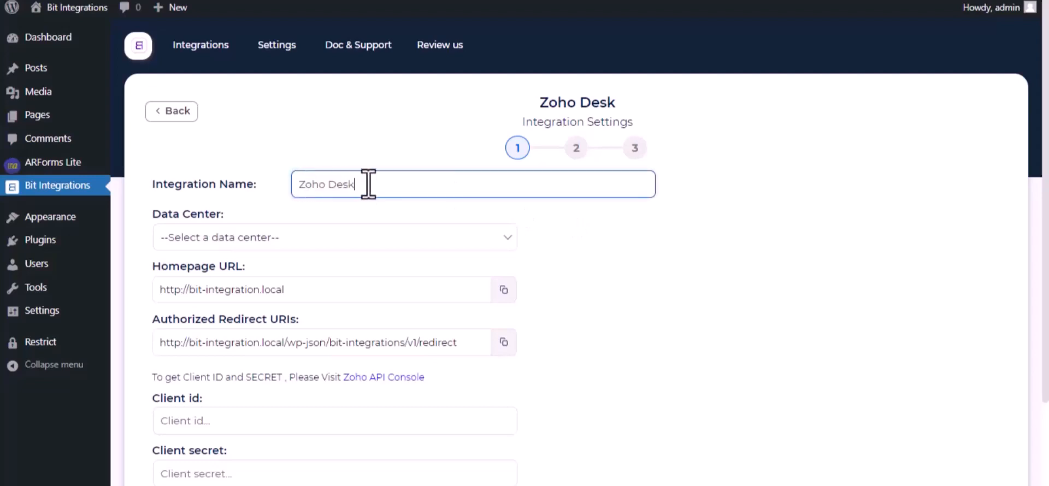
left_click(346, 243)
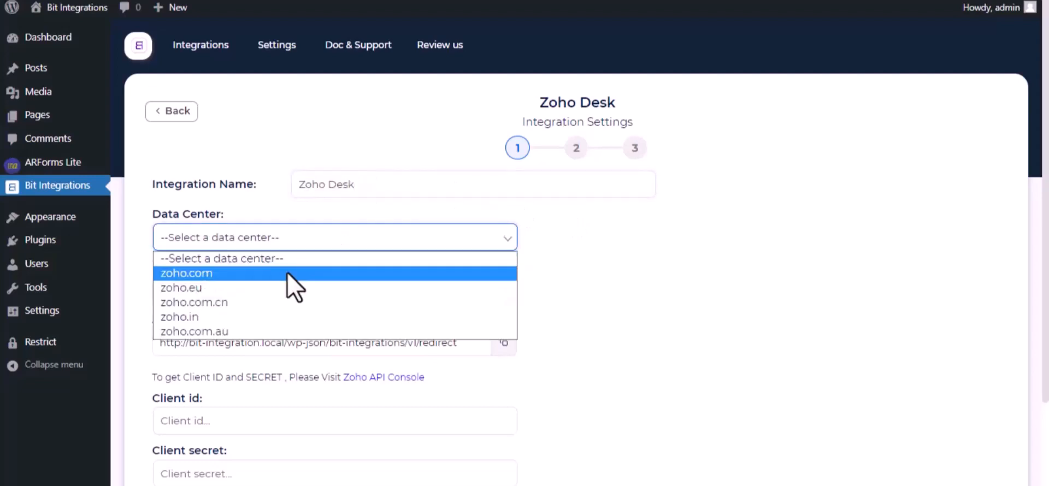
left_click(295, 273)
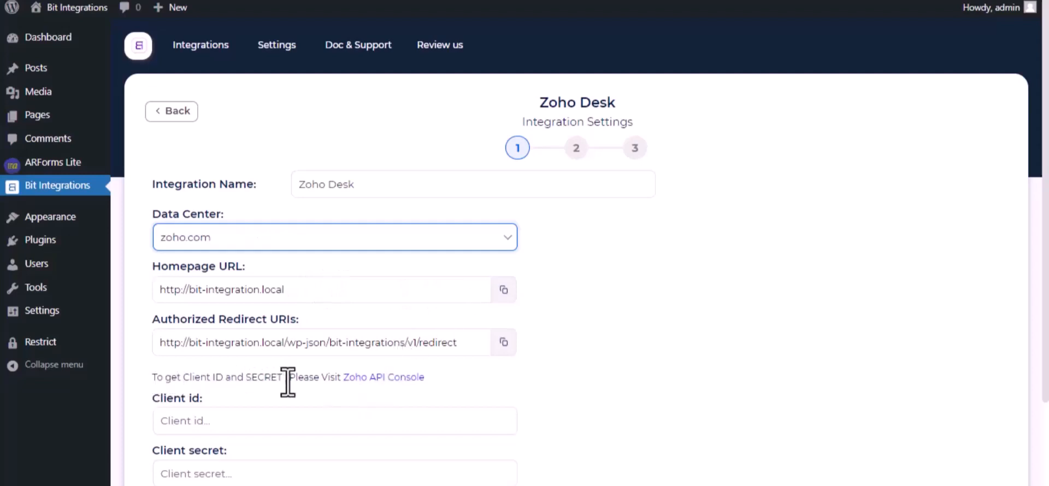
Open the Zoho API Console and start a new Server-based Applications client named Bit Integrations
left_click(377, 378)
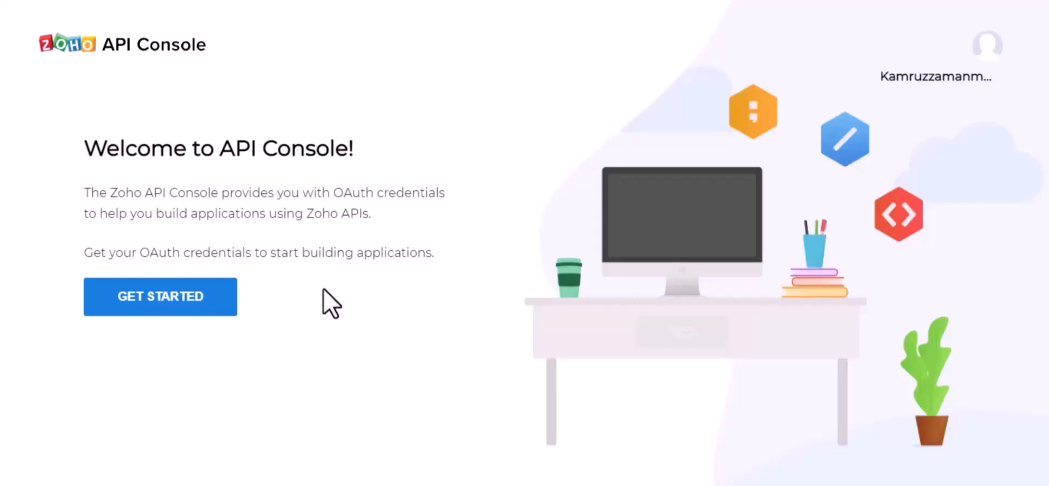
left_click(176, 298)
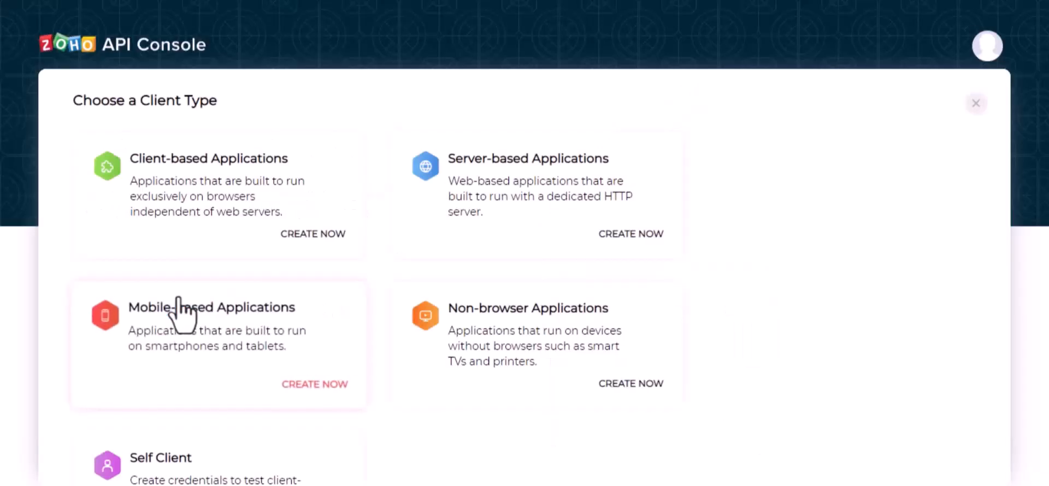
left_click(513, 212)
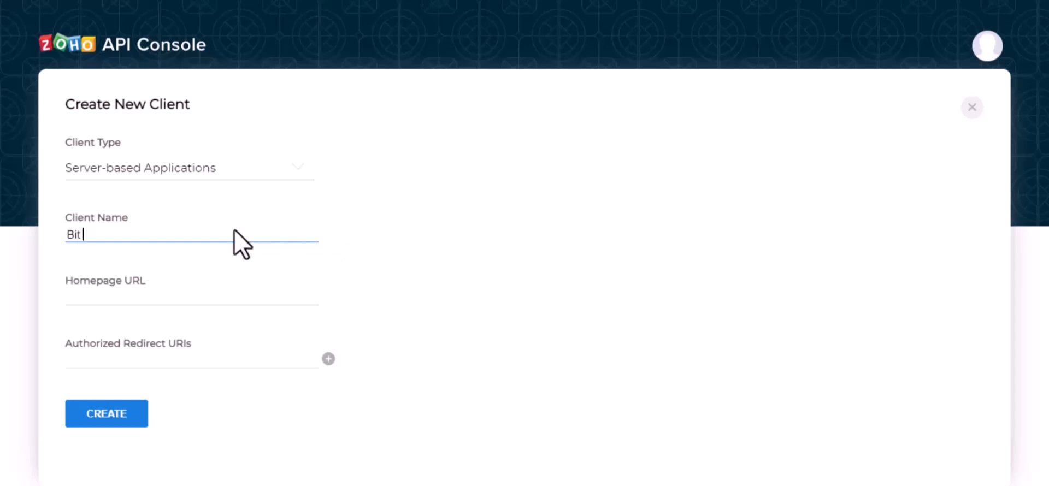
type("Bit Integration")
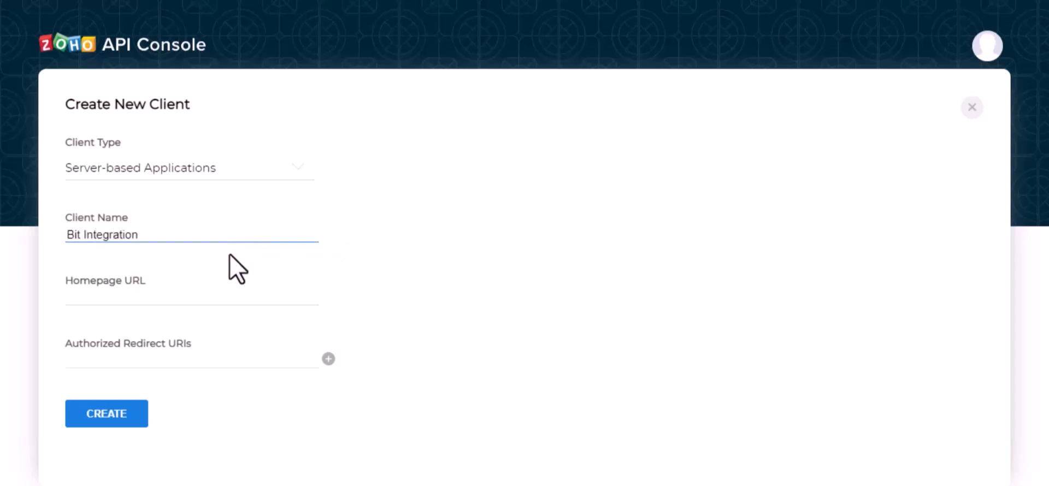
type("s")
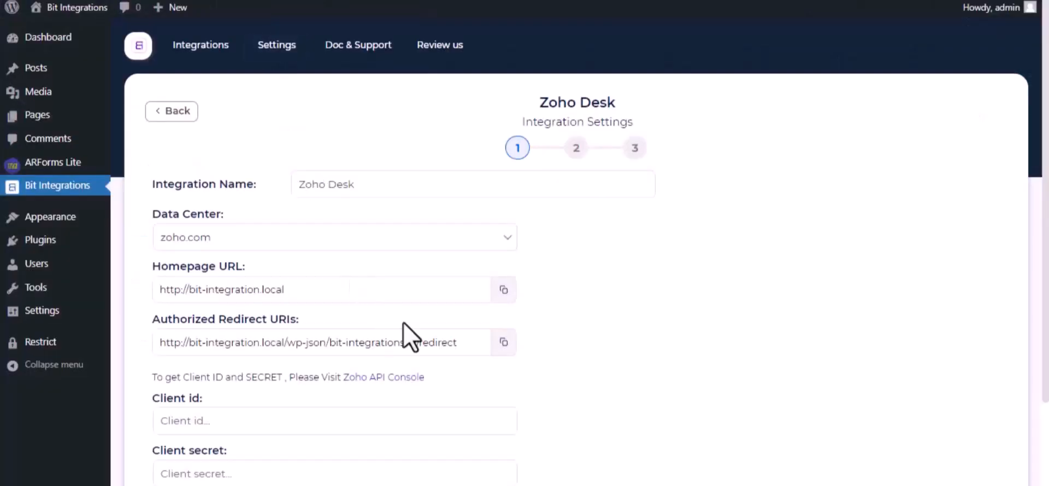
left_click(503, 291)
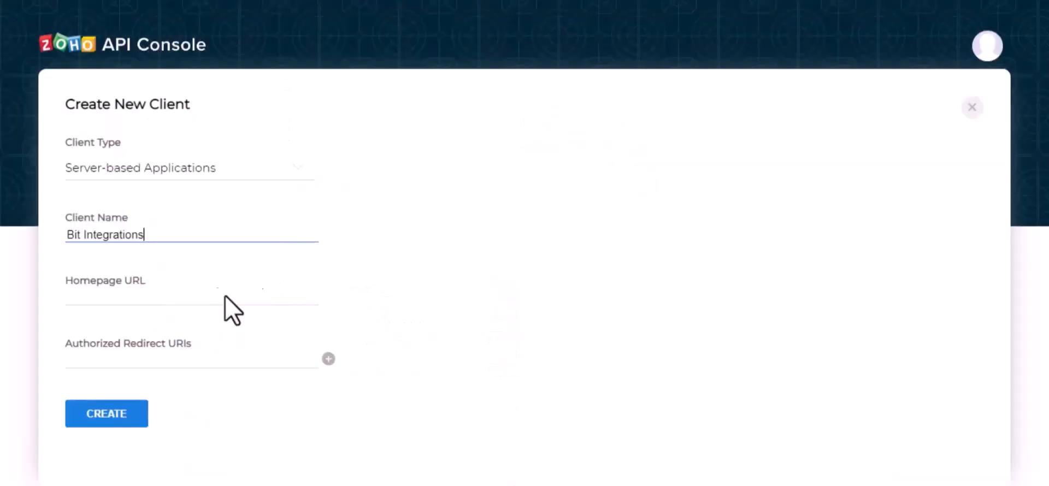
left_click(222, 302)
key("ctrl+v")
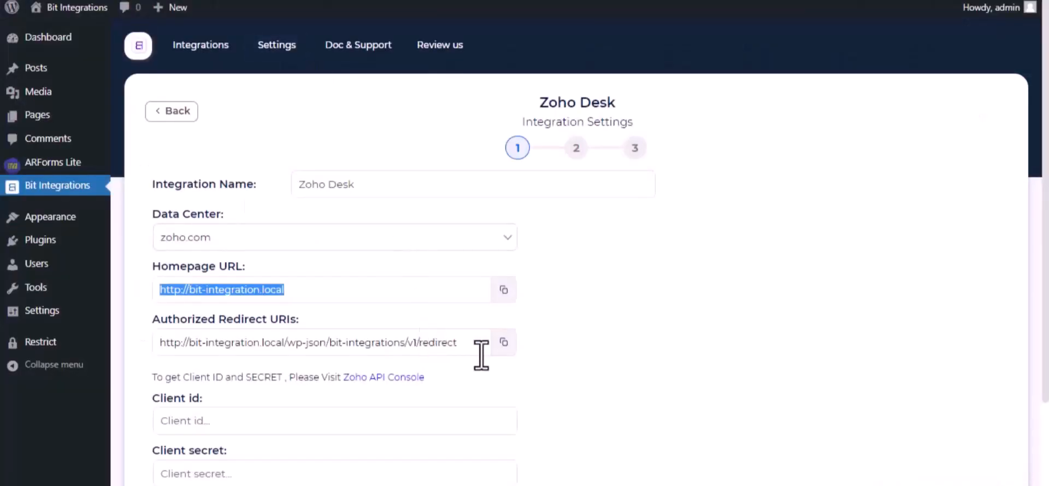
Copy the Authorized Redirect URI from the integration settings into the new Zoho API client and create the client
left_click(503, 343)
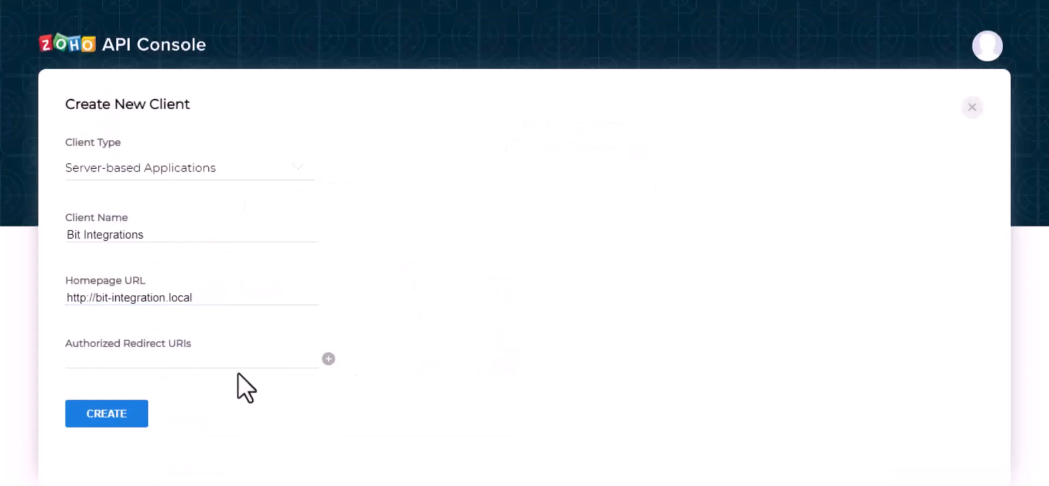
left_click(241, 363)
key("ctrl+v")
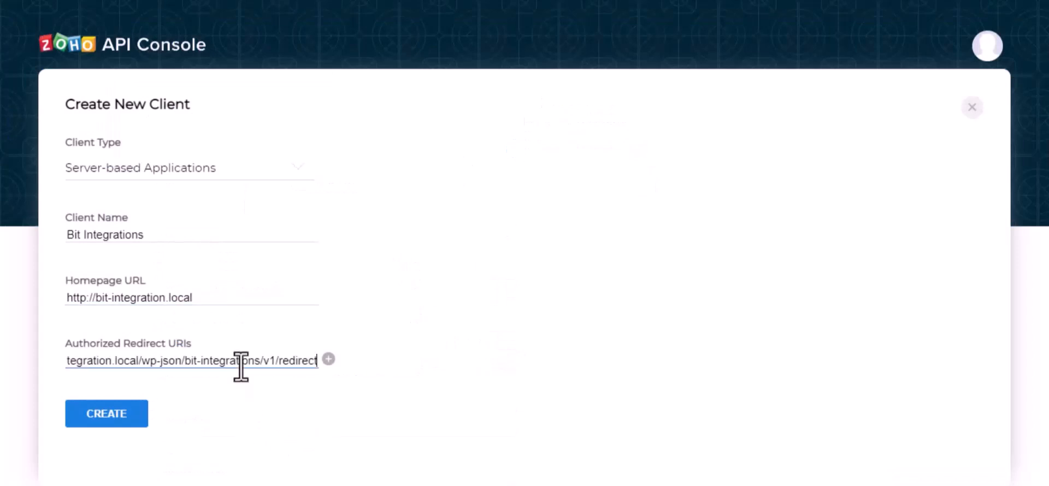
left_click(111, 415)
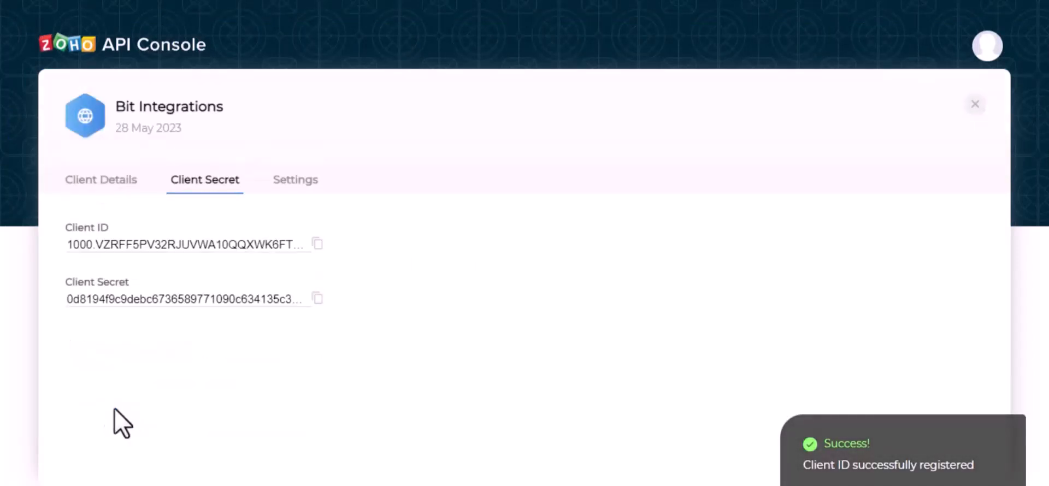
Copy the Client ID and Client Secret from the Zoho API Console into the matching fields of the Zoho Desk integration settings
left_click(315, 245)
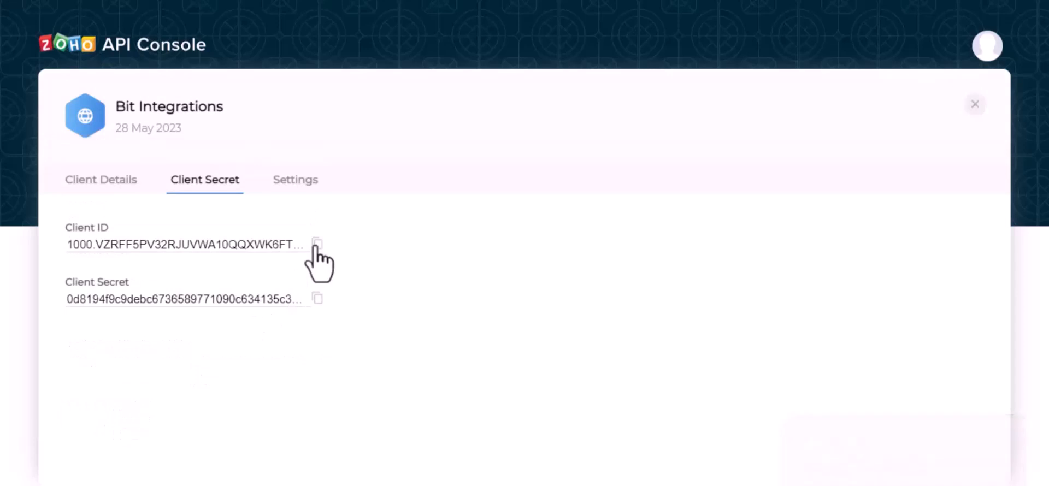
left_click(315, 245)
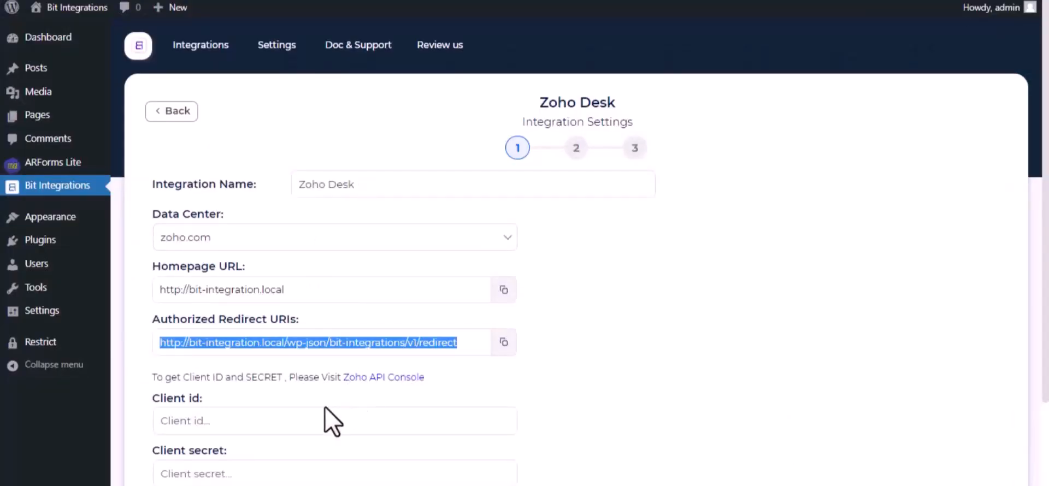
left_click(317, 420)
key("ctrl+v")
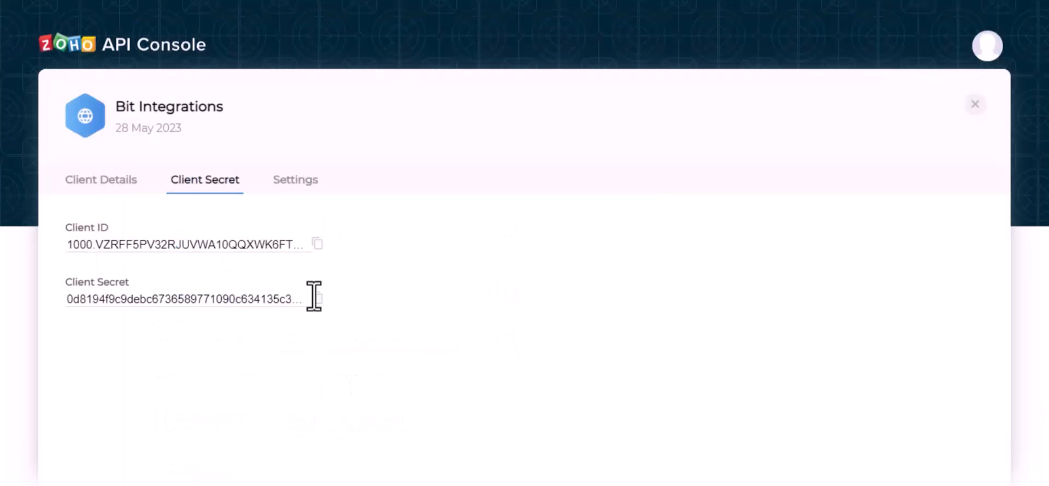
left_click(317, 298)
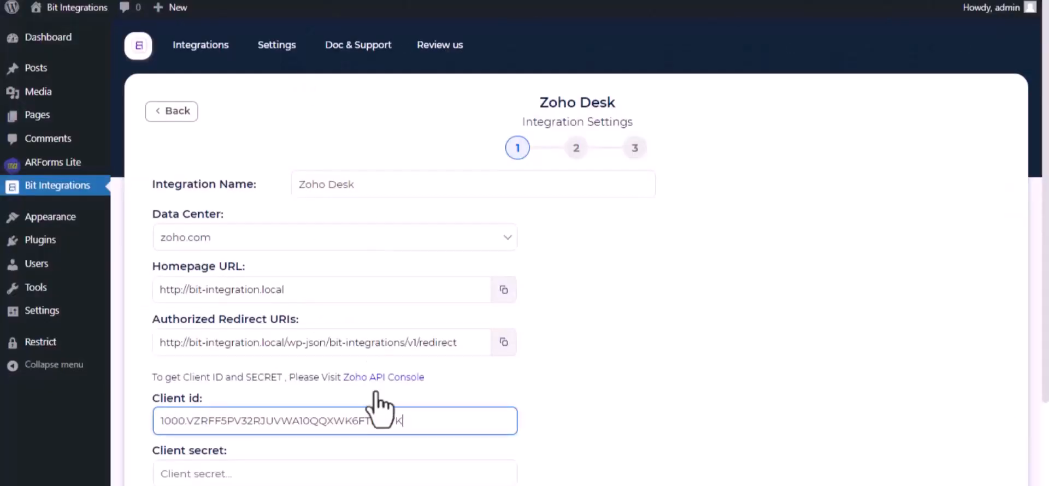
scroll(321, 457, "down", 3)
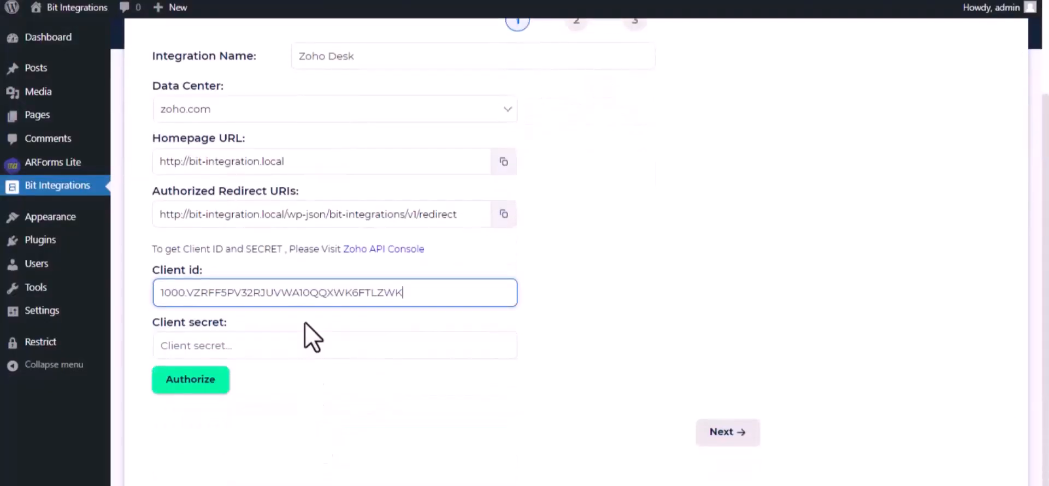
left_click(310, 345)
key("ctrl+v")
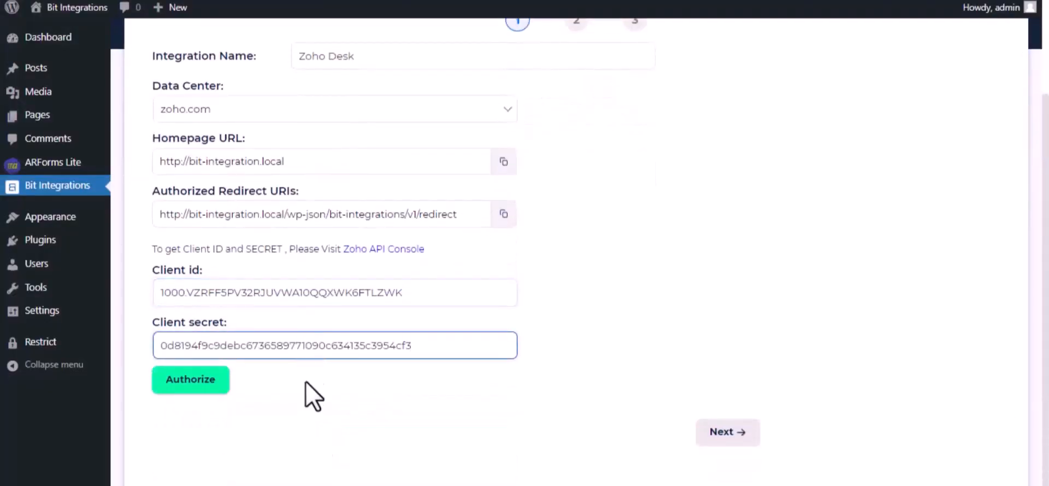
Authorize the Zoho Desk integration, accept the requested Bit Integrations access to the Zoho account and continue to the second settings stage
left_click(200, 382)
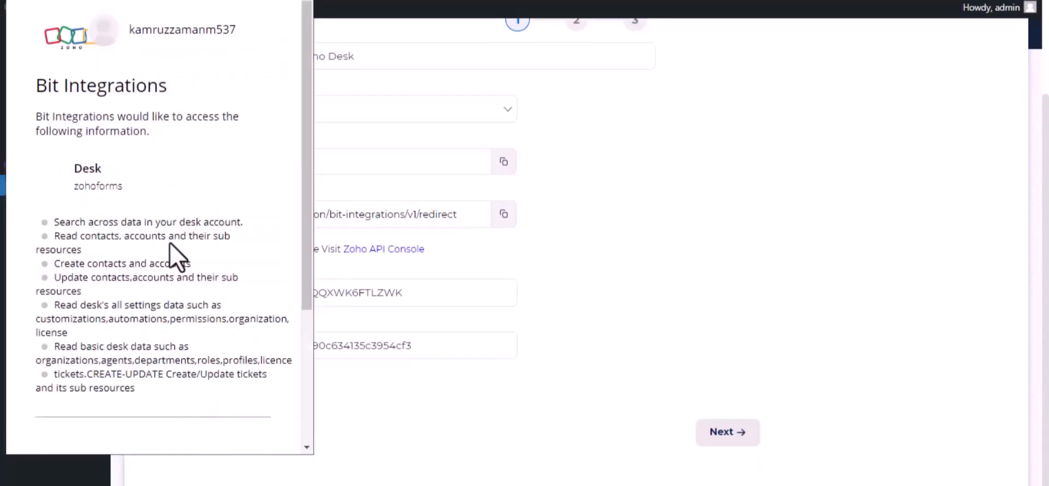
scroll(172, 257, "down", 4)
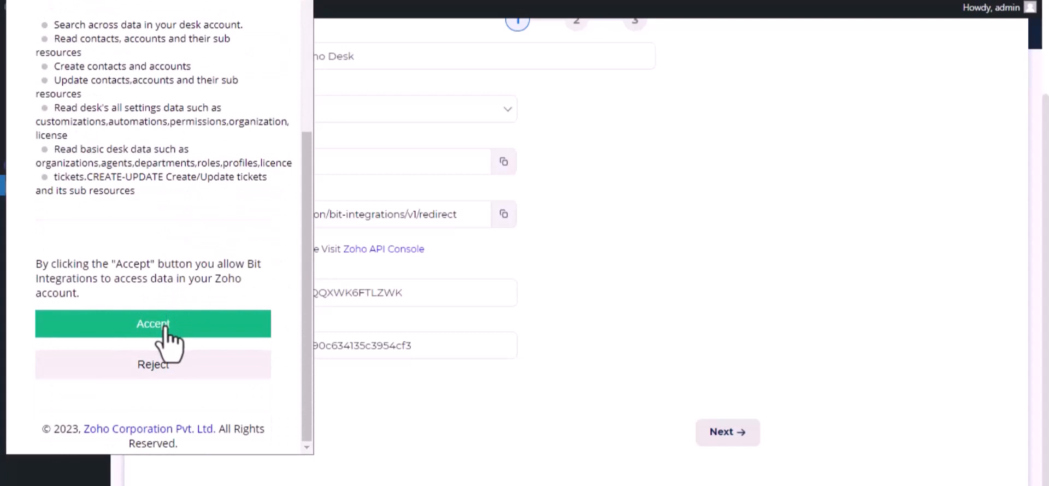
left_click(165, 327)
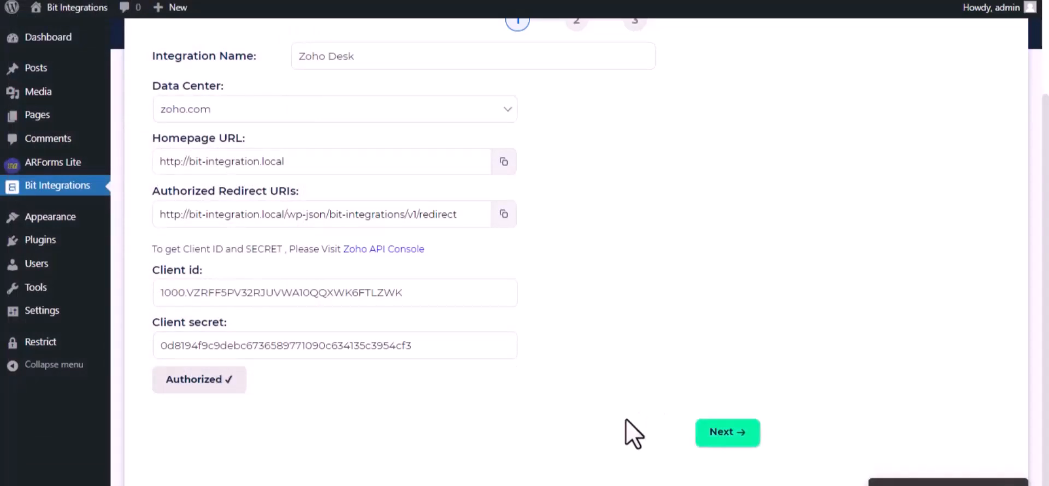
left_click(724, 435)
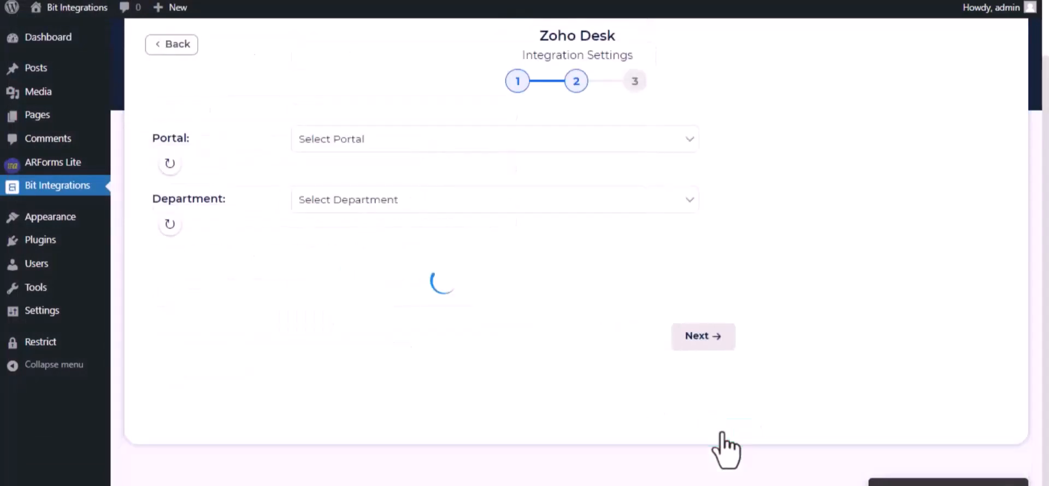
Set both the portal and the department of the Zoho Desk integration to zohoforms
left_click(473, 143)
left_click(418, 174)
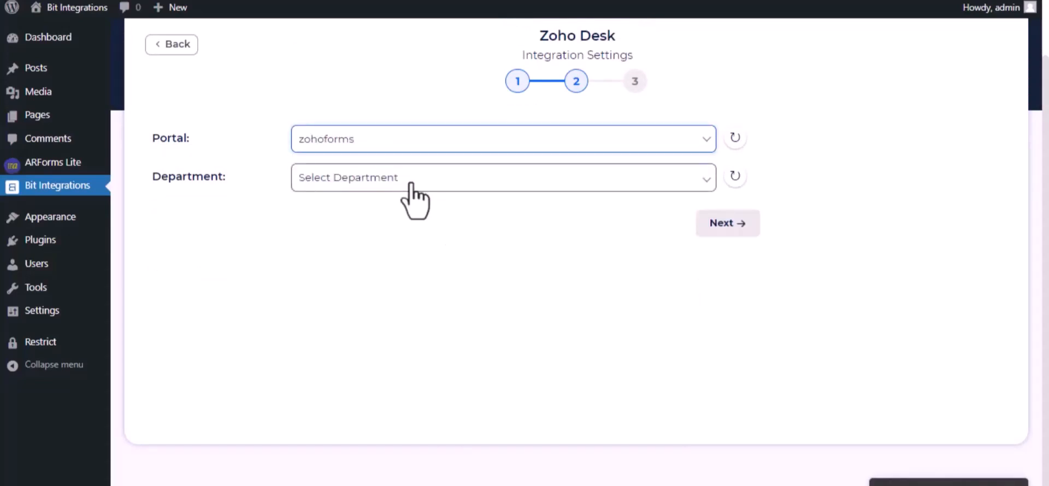
left_click(413, 183)
left_click(382, 214)
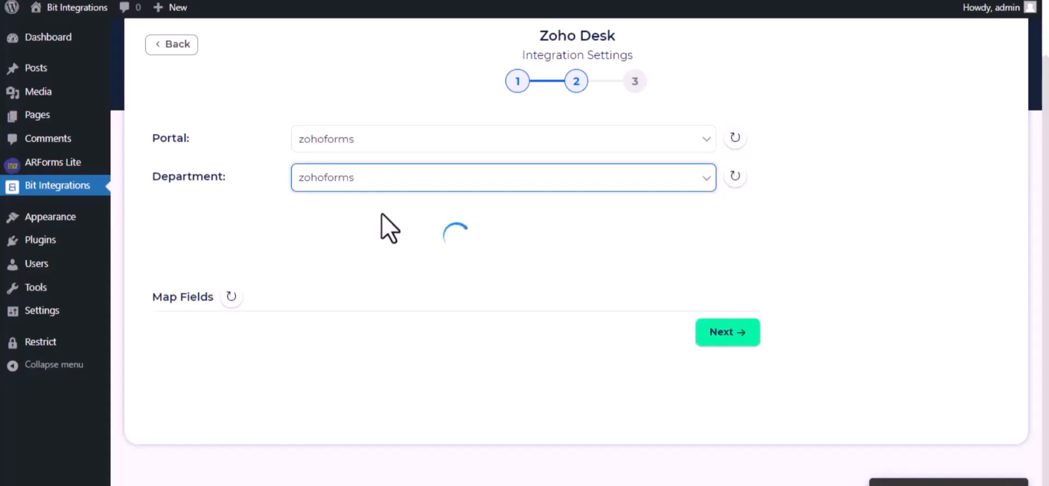
Map the form field Name to Contact Name - Last Name and the custom value Open to Status
left_click(363, 281)
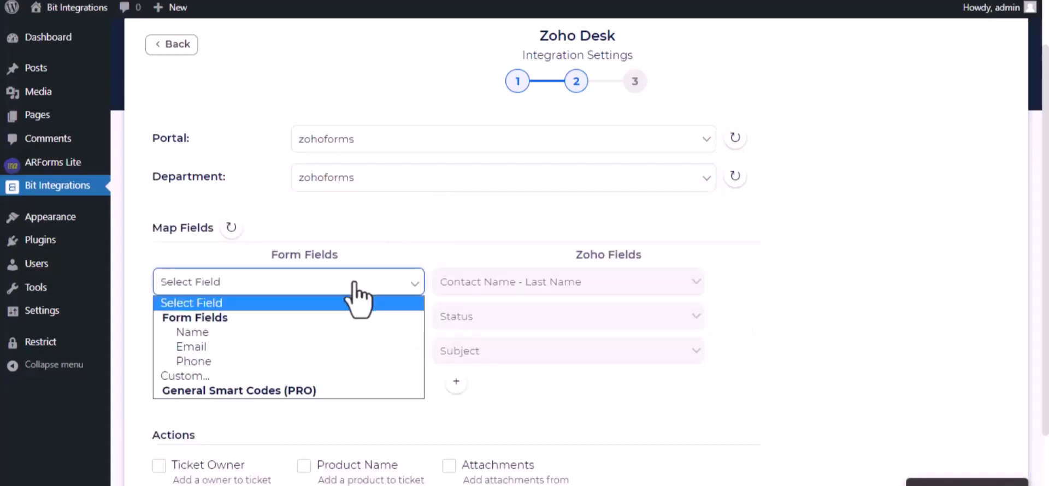
left_click(311, 331)
left_click(353, 316)
left_click(306, 410)
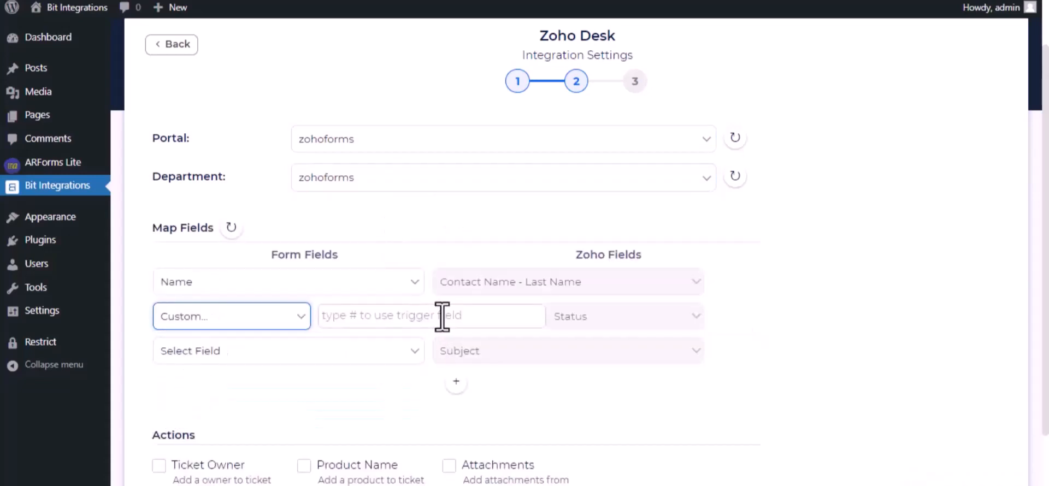
type("Open")
Map the custom value "Bit Integrations" to the Zoho field Subject
left_click(401, 354)
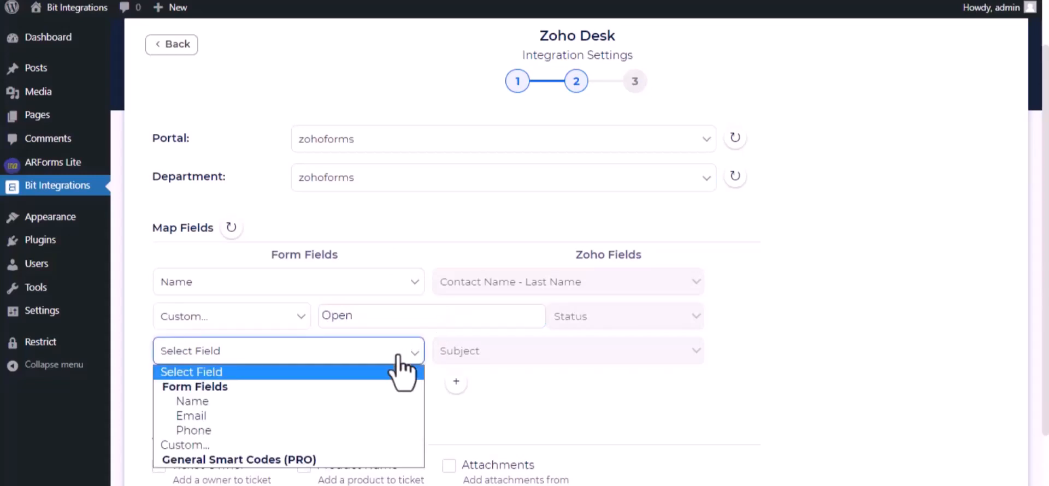
left_click(322, 444)
left_click(429, 349)
type("Bit Integrations")
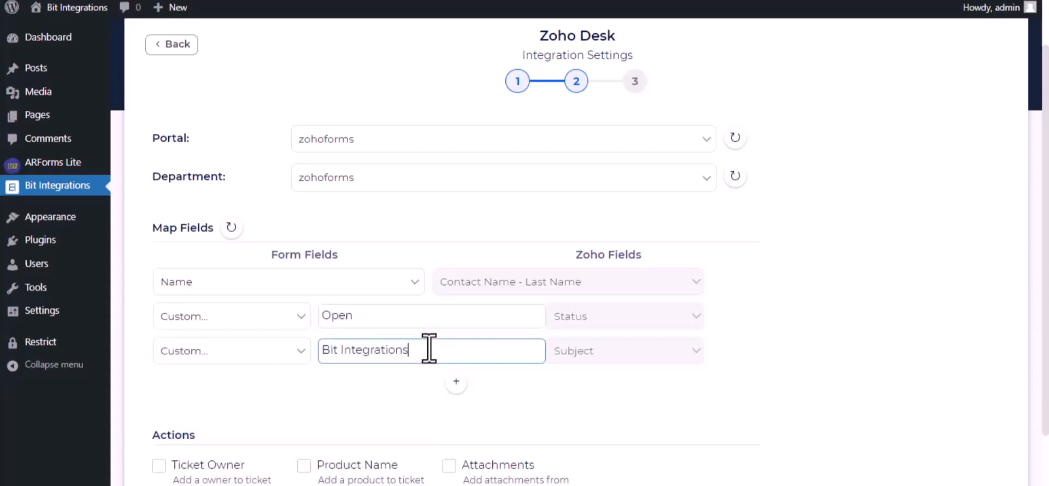
Enable the required Ticket Owner action, assign the available Zoho Desk user as owner and continue to the final integration stage
scroll(412, 381, "down", 2)
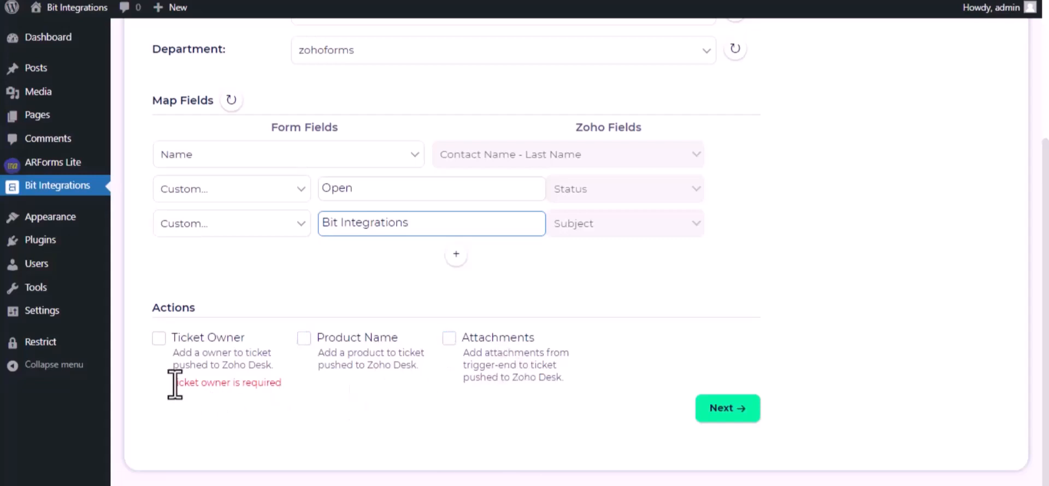
left_click_drag(171, 382, 282, 388)
left_click(159, 339)
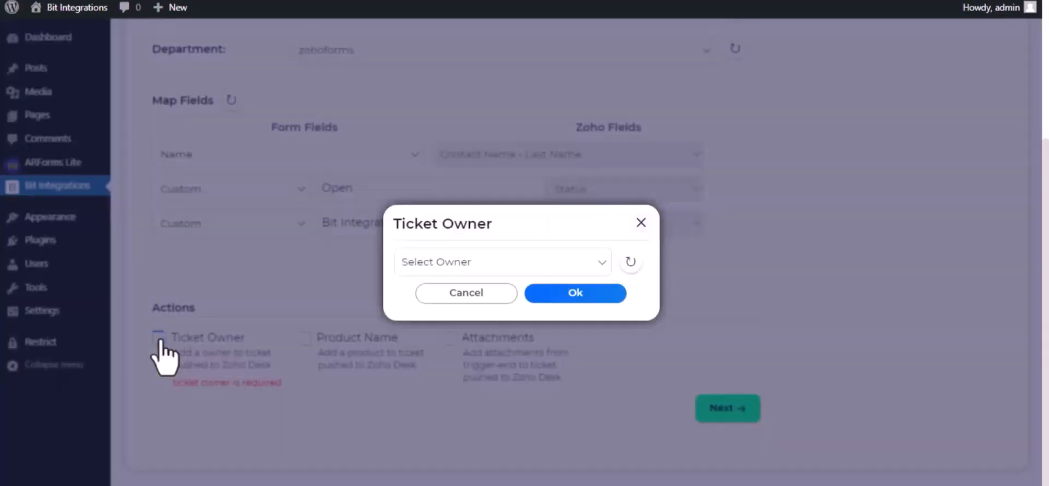
left_click(501, 263)
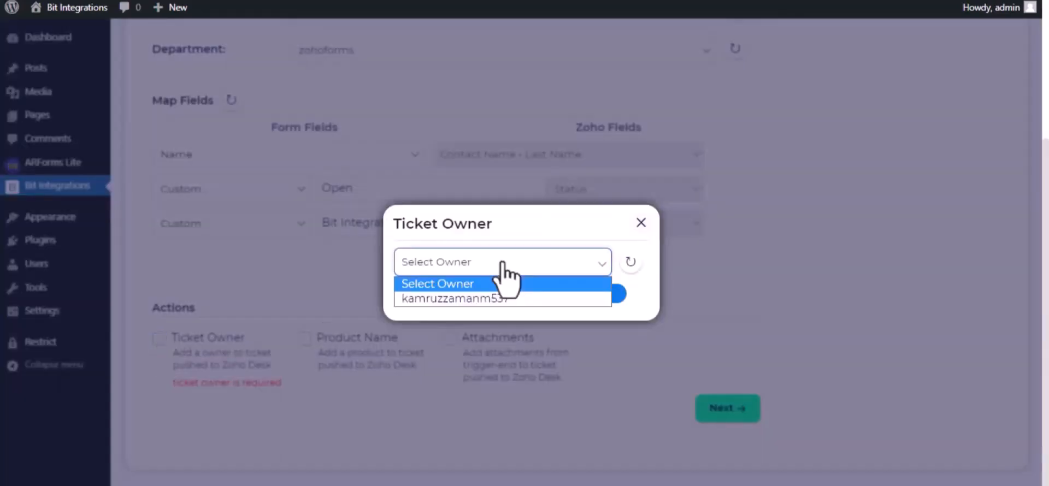
left_click(475, 299)
left_click(571, 294)
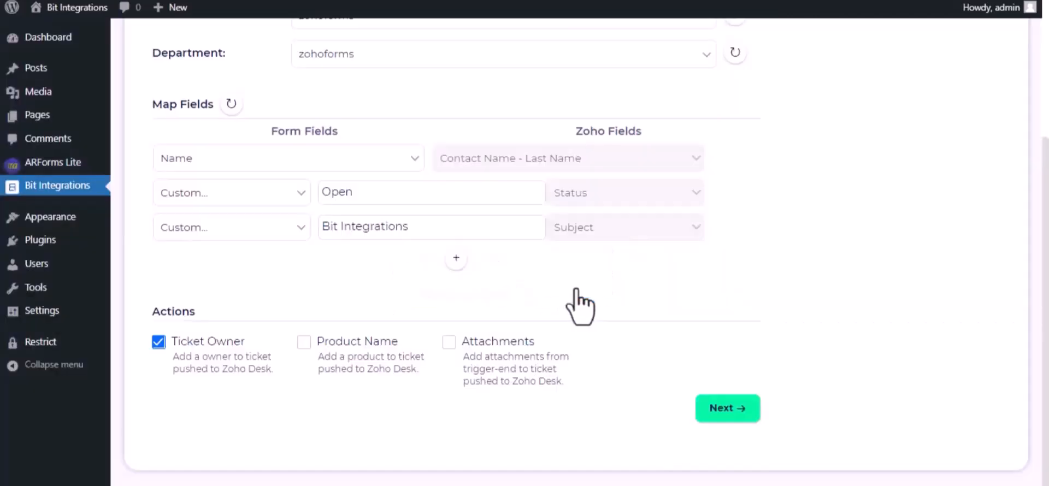
left_click(725, 411)
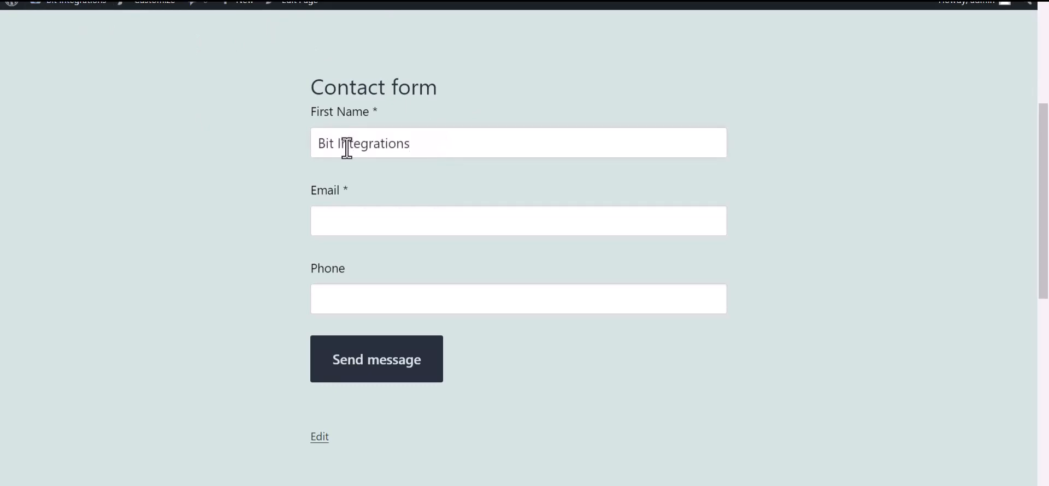
Fill in the contact's email and phone number on the website's contact form and submit the test entry
left_click(349, 224)
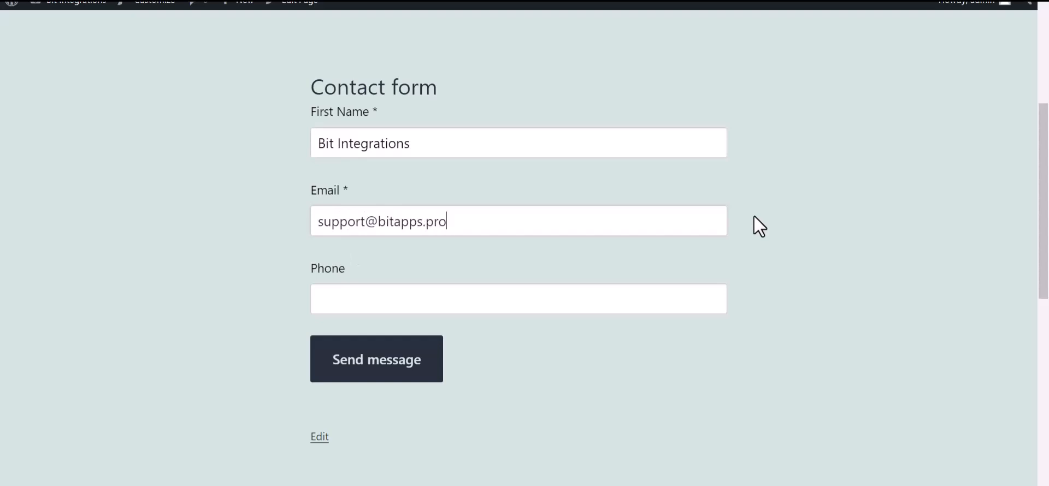
left_click(418, 305)
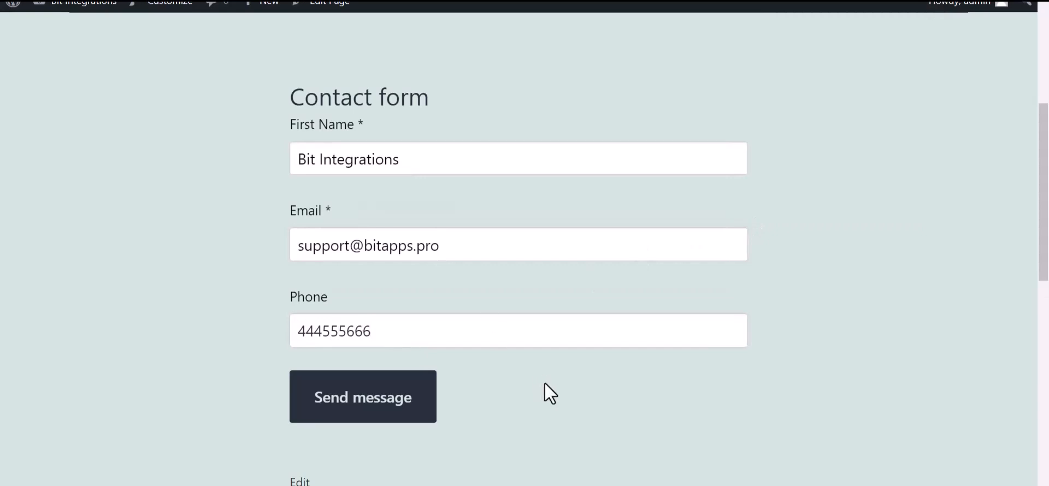
left_click(384, 410)
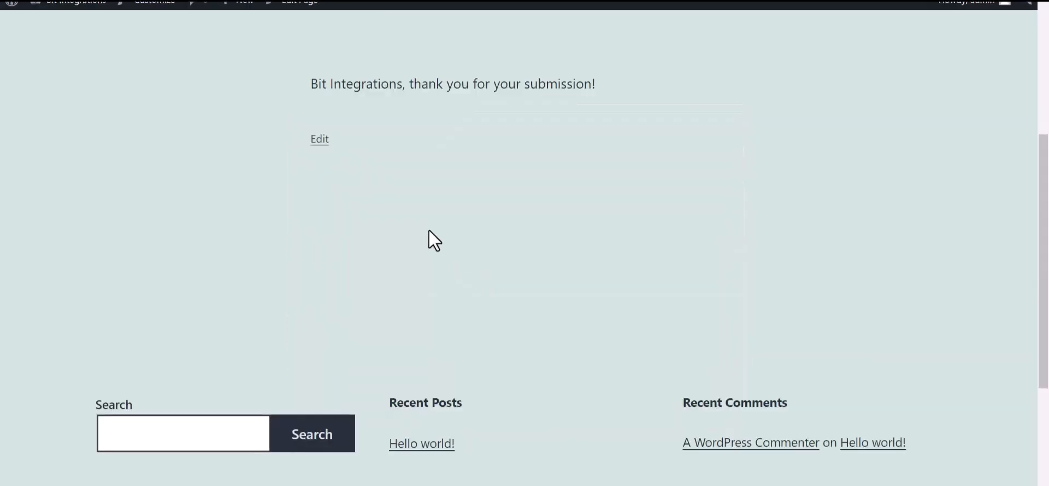
left_click_drag(598, 85, 413, 88)
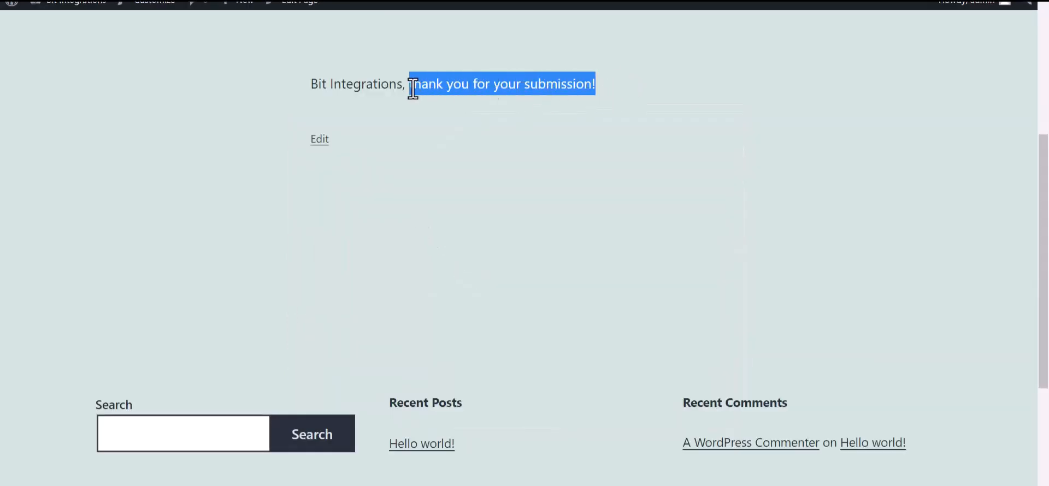
left_click(459, 200)
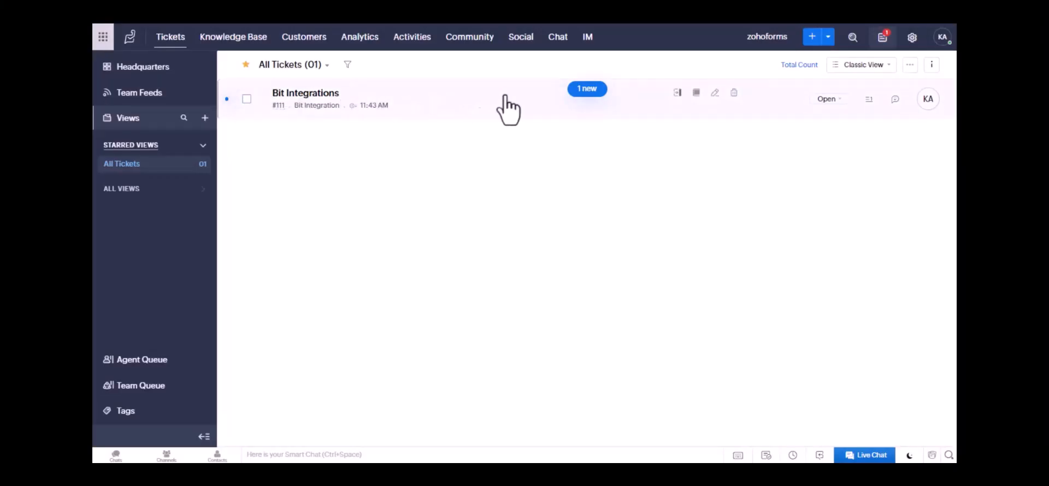